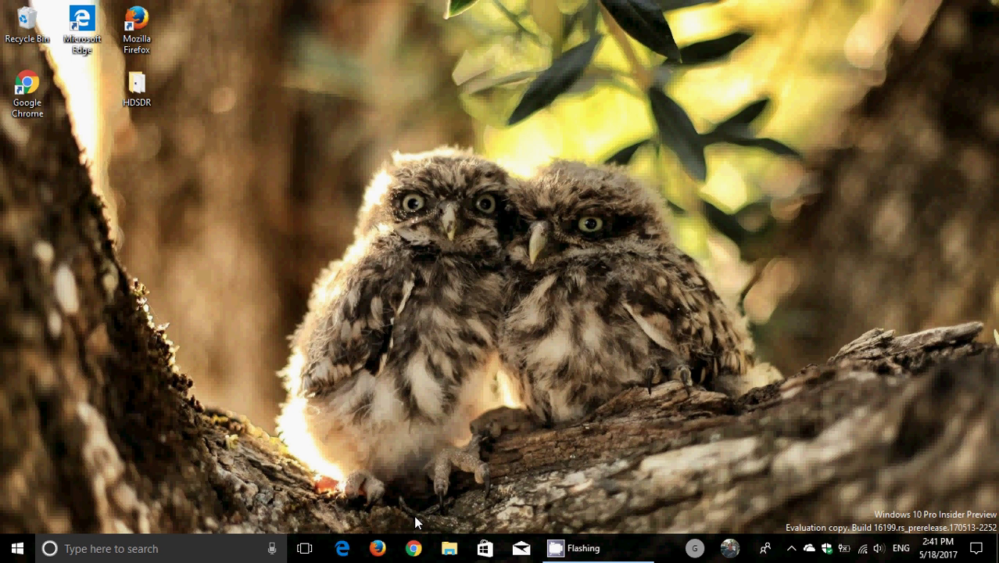
# - Check the Data usage overview in the Network & Internet settings, and close Settings
pyautogui.click(977, 548)
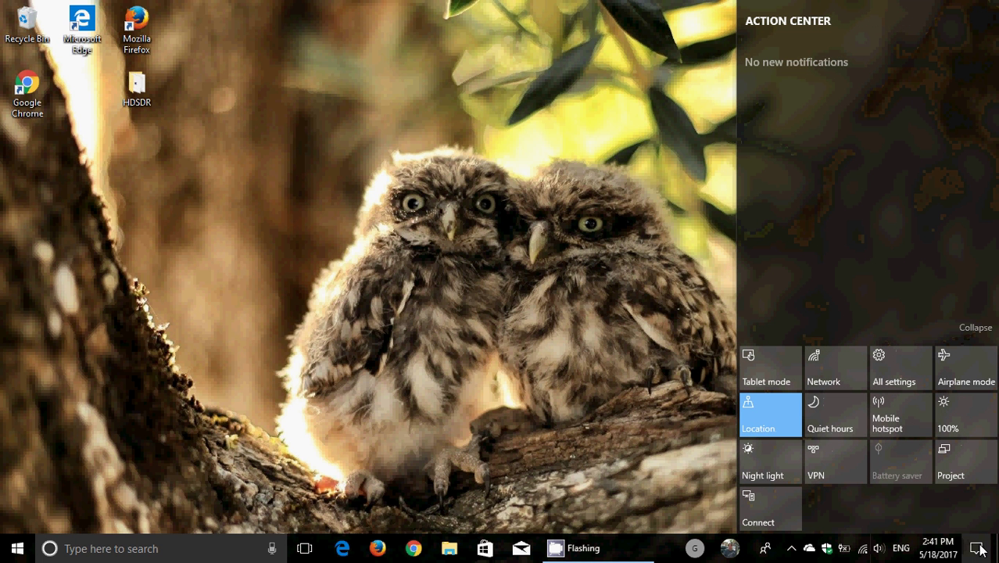
pyautogui.click(897, 364)
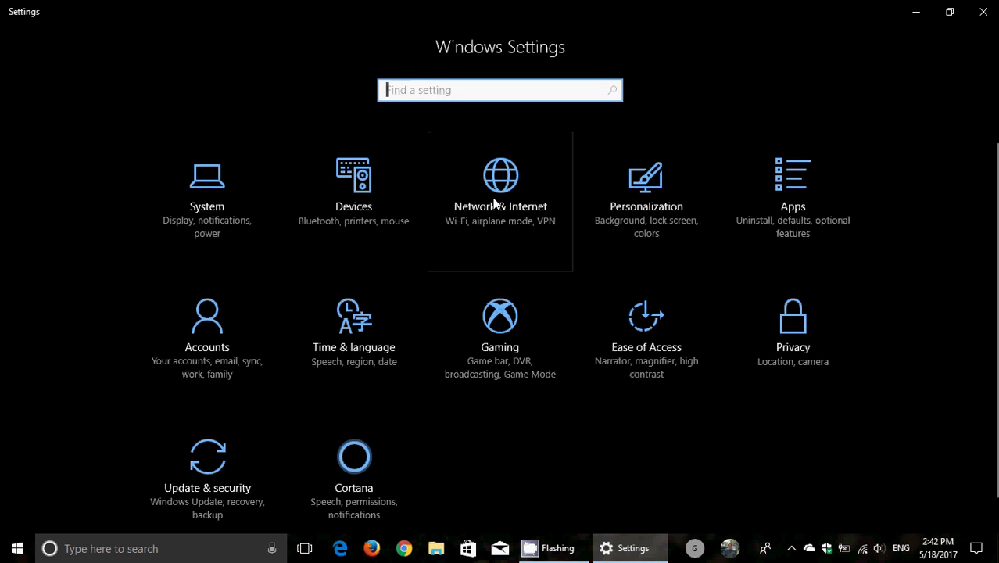
pyautogui.click(469, 196)
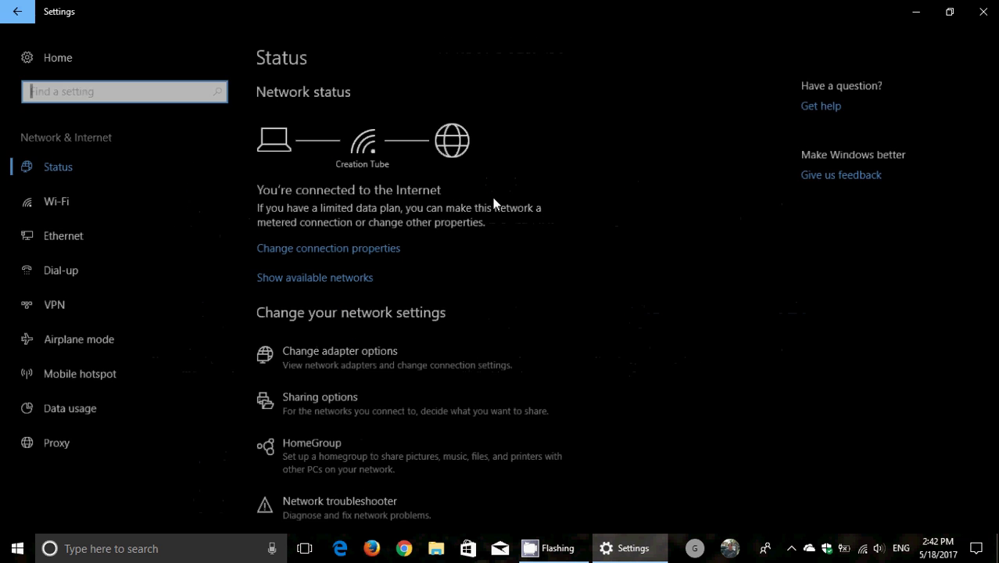
pyautogui.click(96, 416)
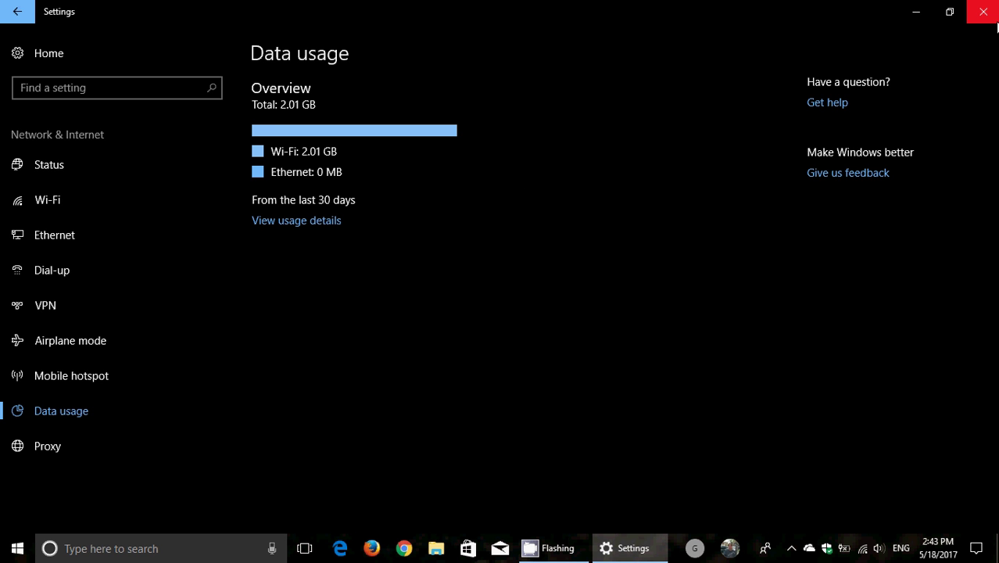
pyautogui.click(993, 18)
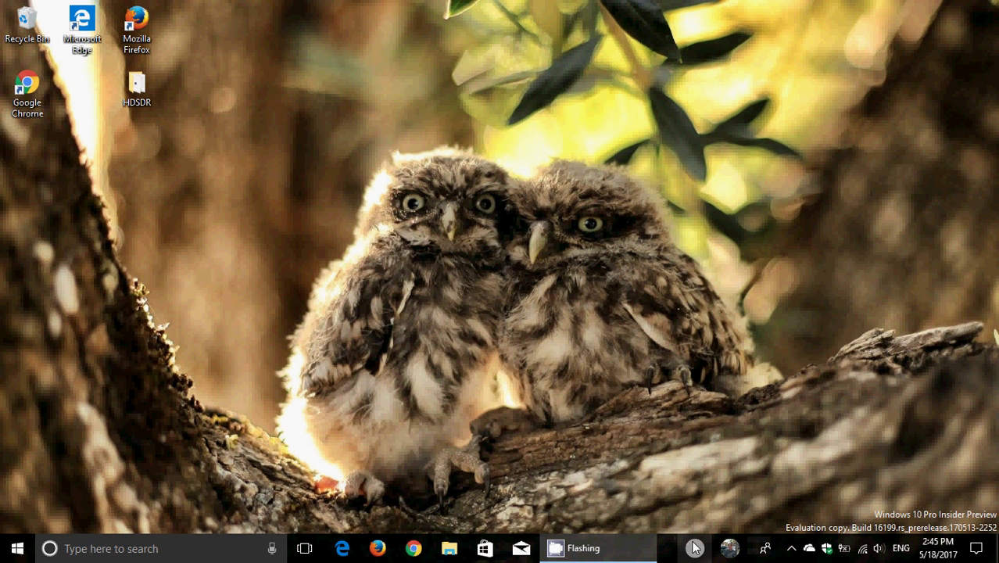
# - View the People flyout and the first contact pinned to the taskbar
pyautogui.click(767, 547)
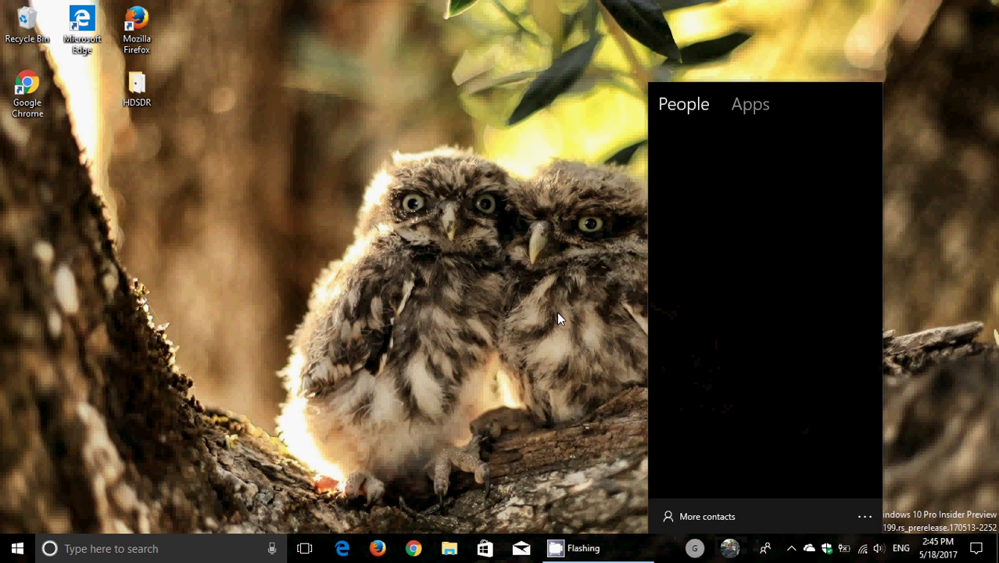
pyautogui.click(556, 312)
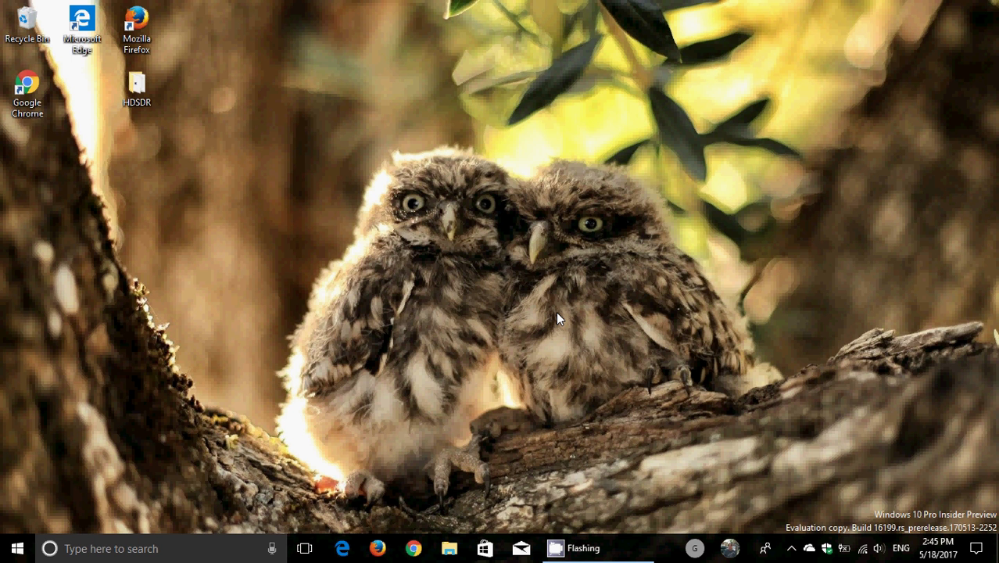
pyautogui.click(694, 547)
# - Review the Broadcasting and Game Monitor pages of the Gaming settings, and close Settings
pyautogui.click(976, 549)
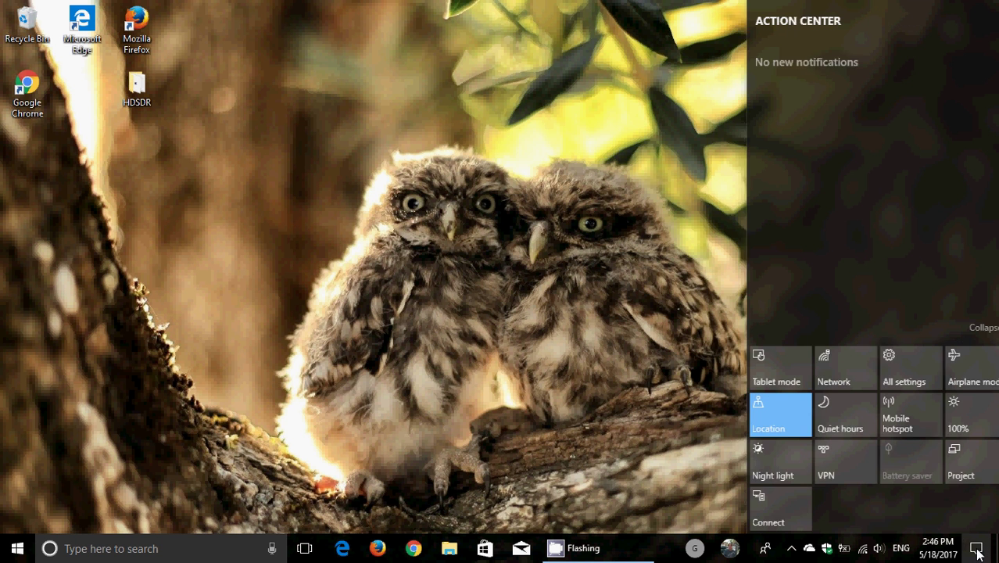
pyautogui.click(907, 361)
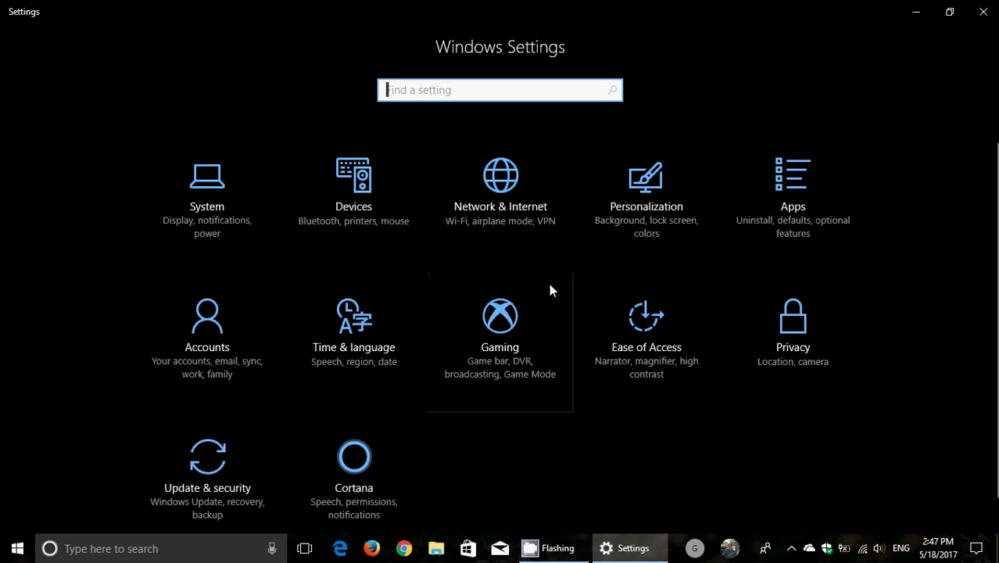
pyautogui.click(519, 320)
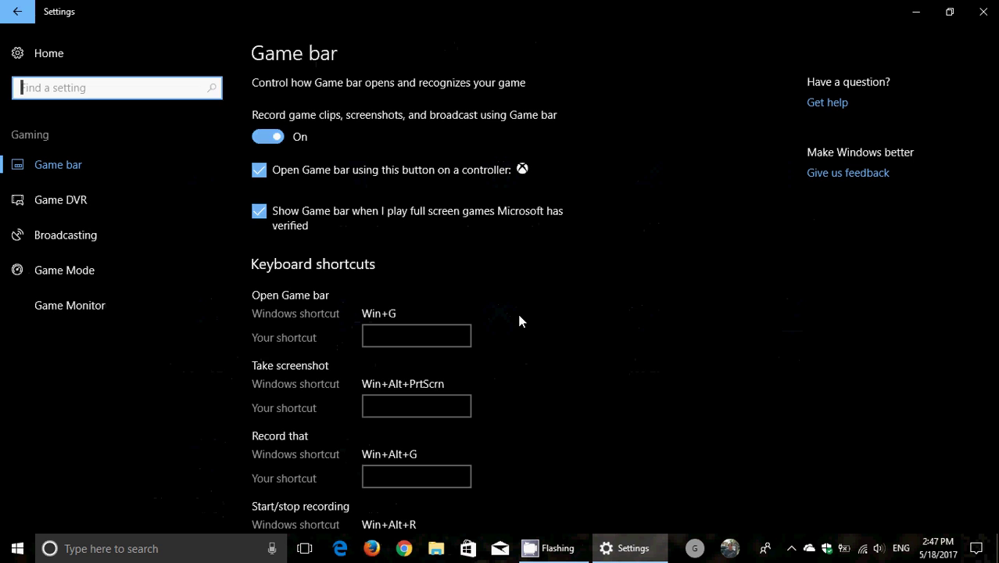
pyautogui.click(86, 238)
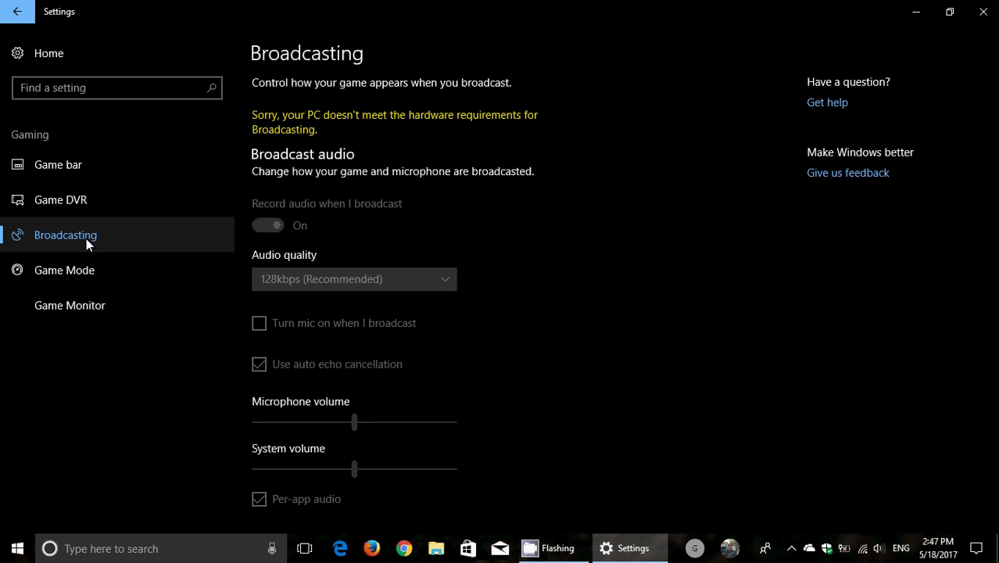
pyautogui.click(44, 308)
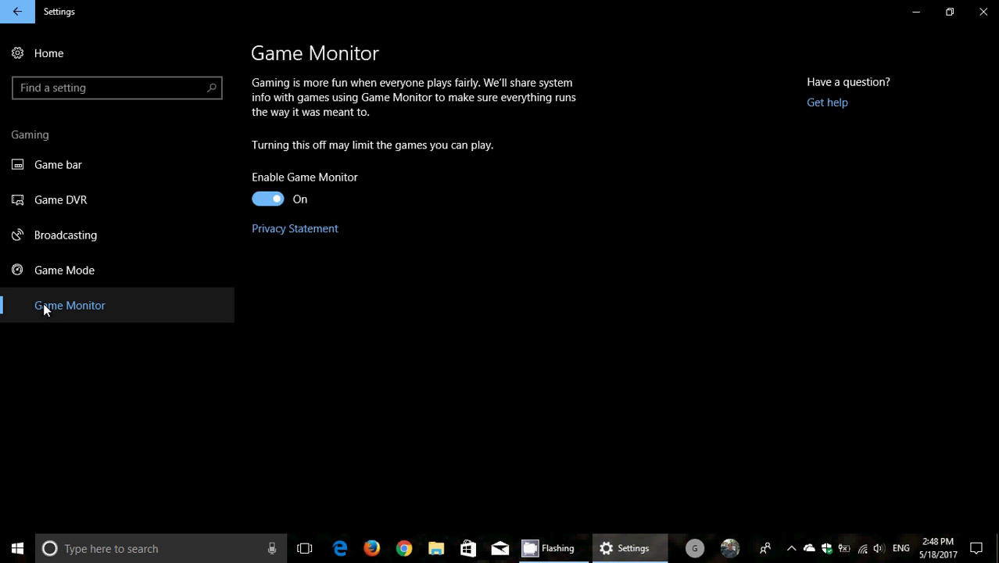
pyautogui.click(978, 11)
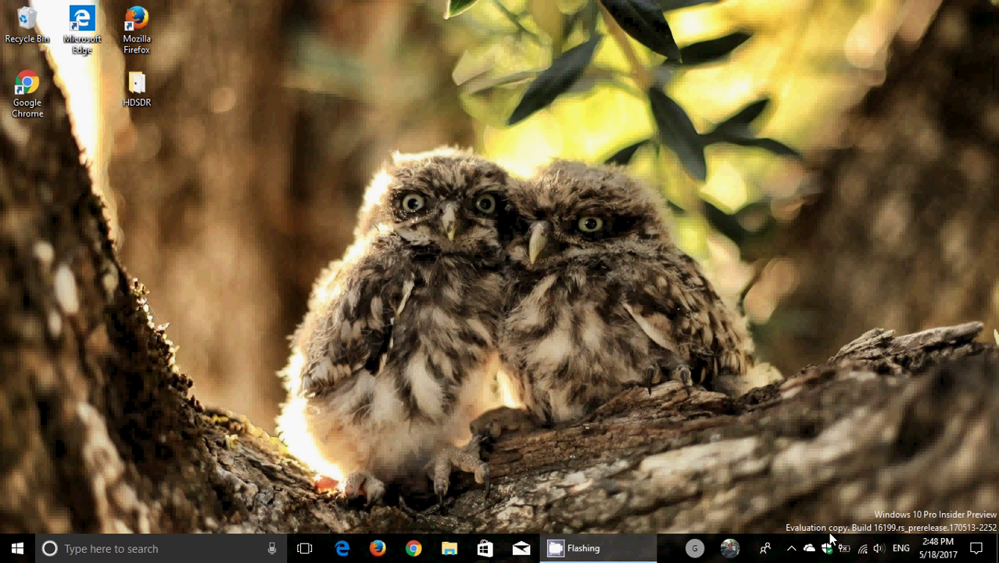
# - View the Device performance & health report in Windows Defender Security Center, and close it
pyautogui.click(826, 548)
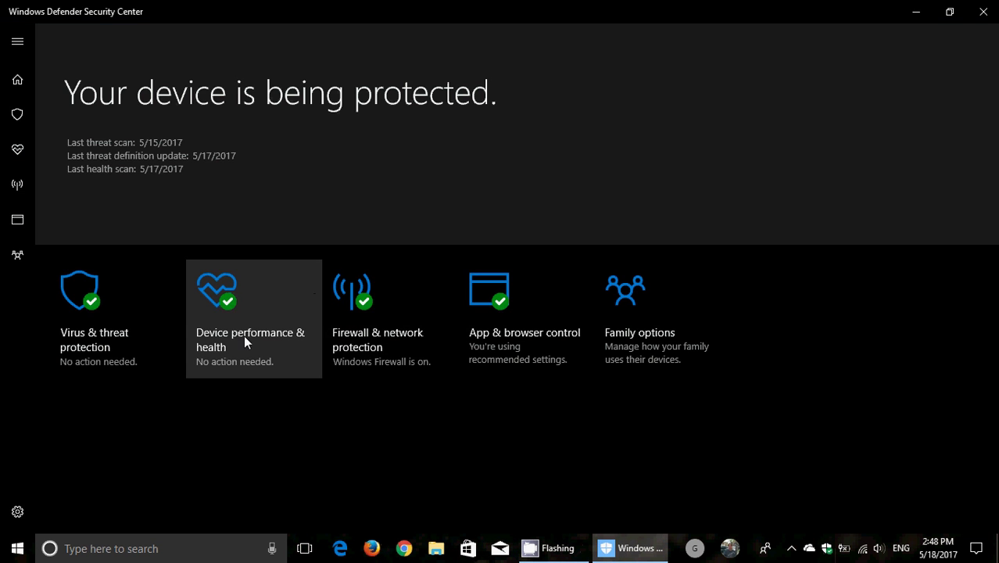
pyautogui.click(245, 341)
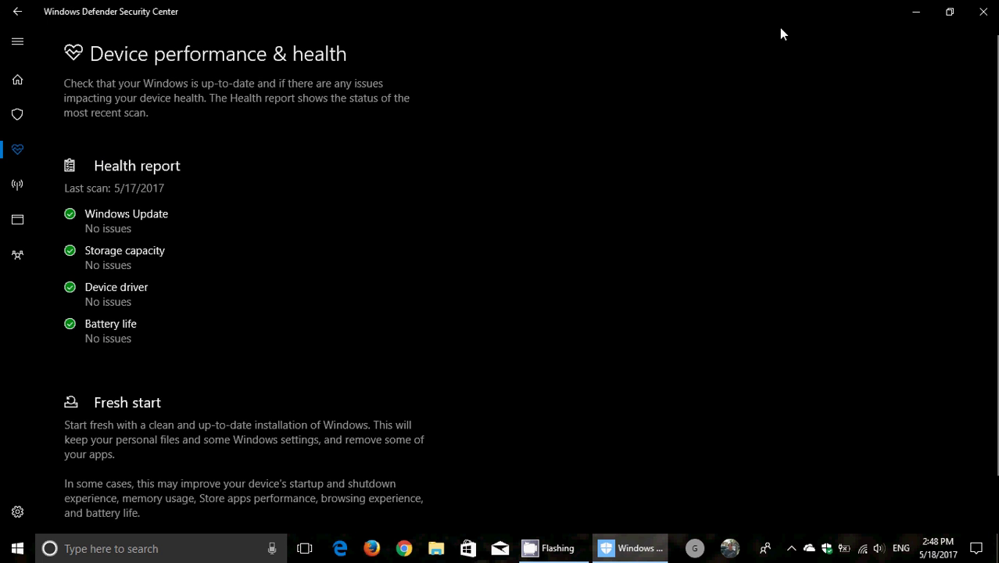
pyautogui.click(985, 11)
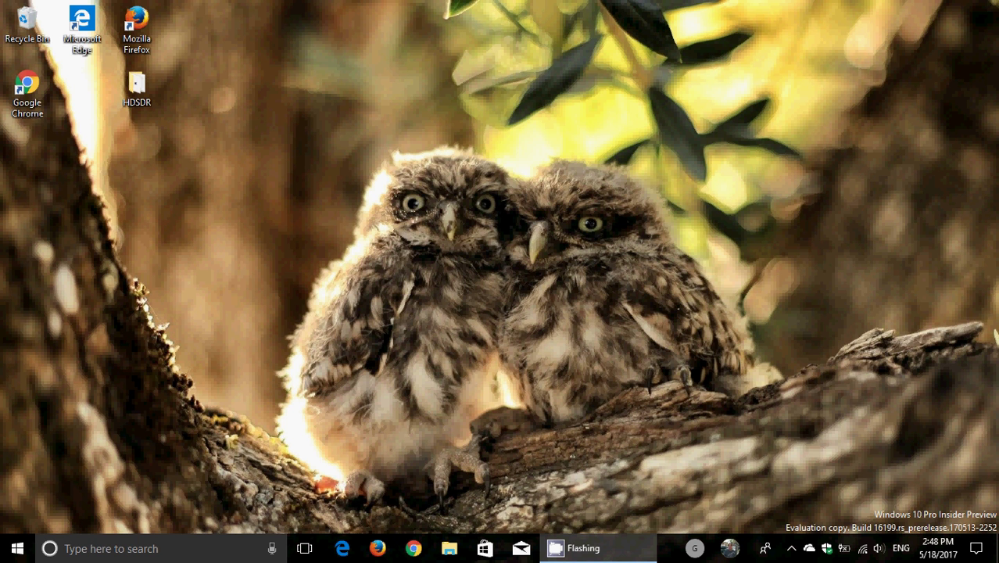
# - Review the About and Notifications & actions pages of the System settings
pyautogui.click(976, 548)
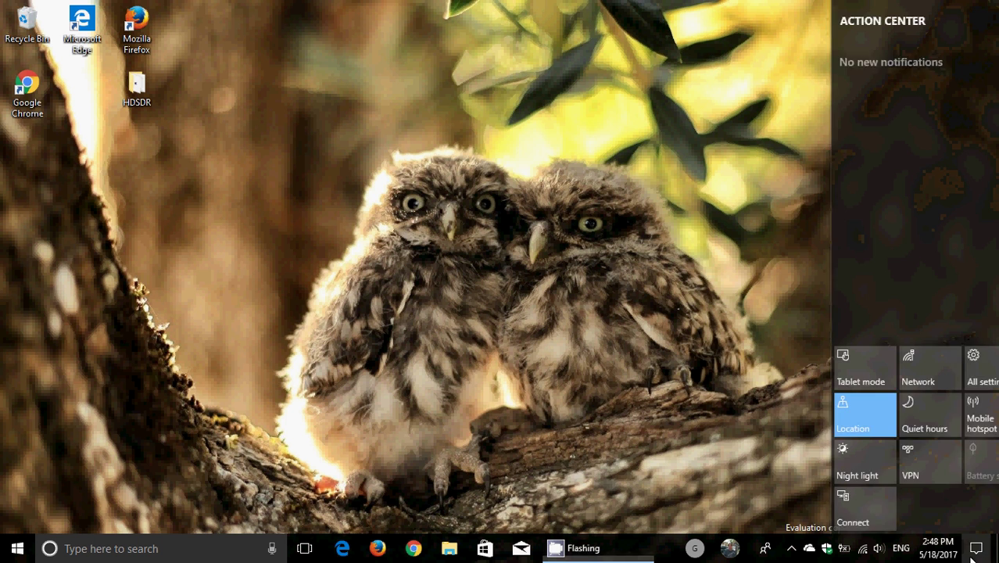
pyautogui.click(893, 372)
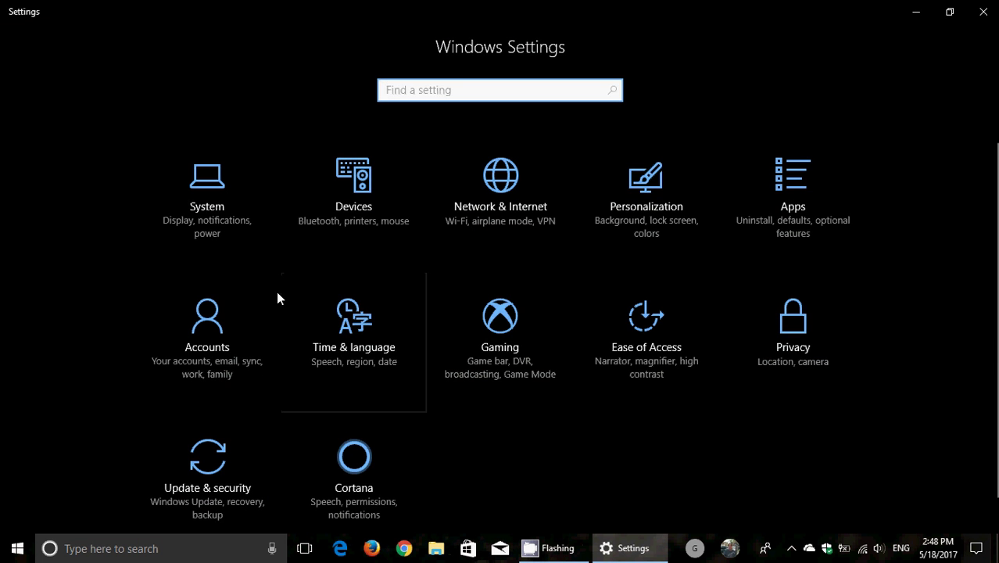
pyautogui.click(205, 205)
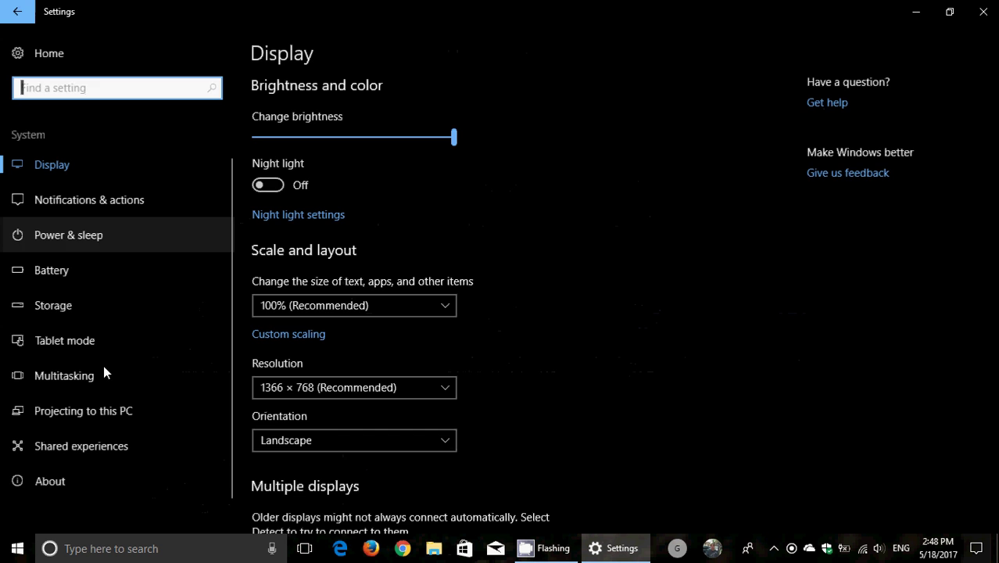
pyautogui.click(55, 490)
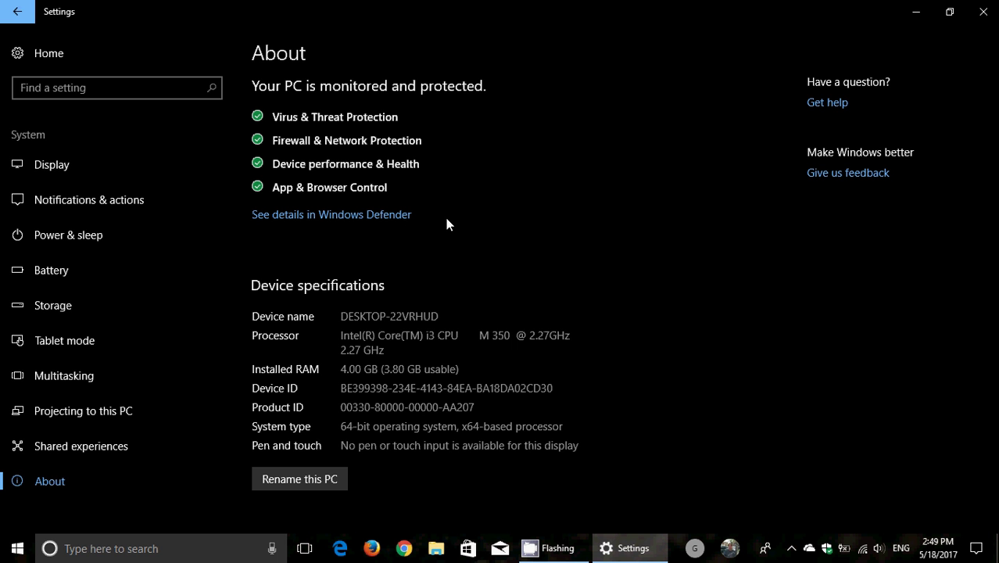
pyautogui.click(136, 202)
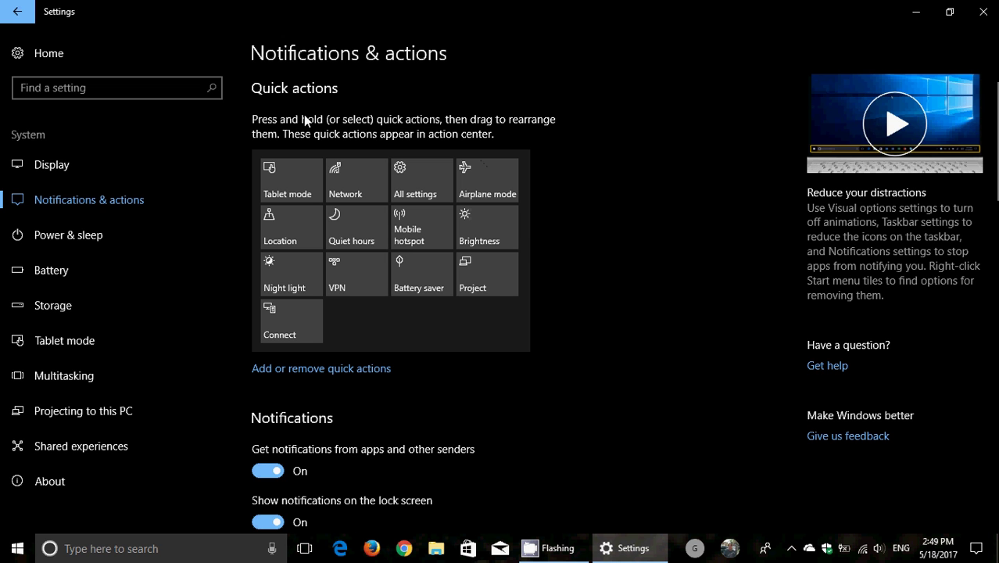
# - Turn on Storage sense, view the options for how space is freed up, and close Settings
pyautogui.click(73, 306)
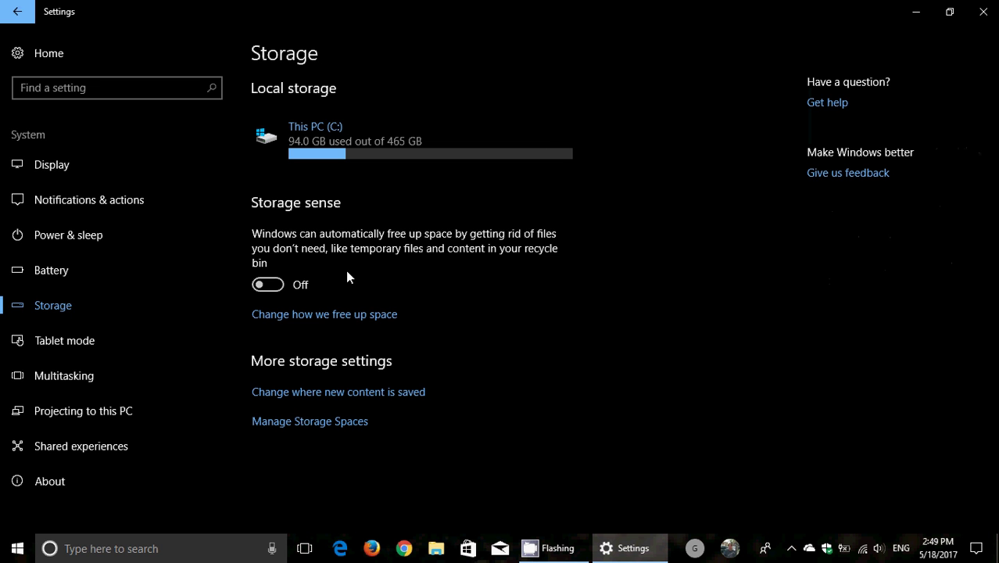
pyautogui.click(270, 286)
pyautogui.click(362, 315)
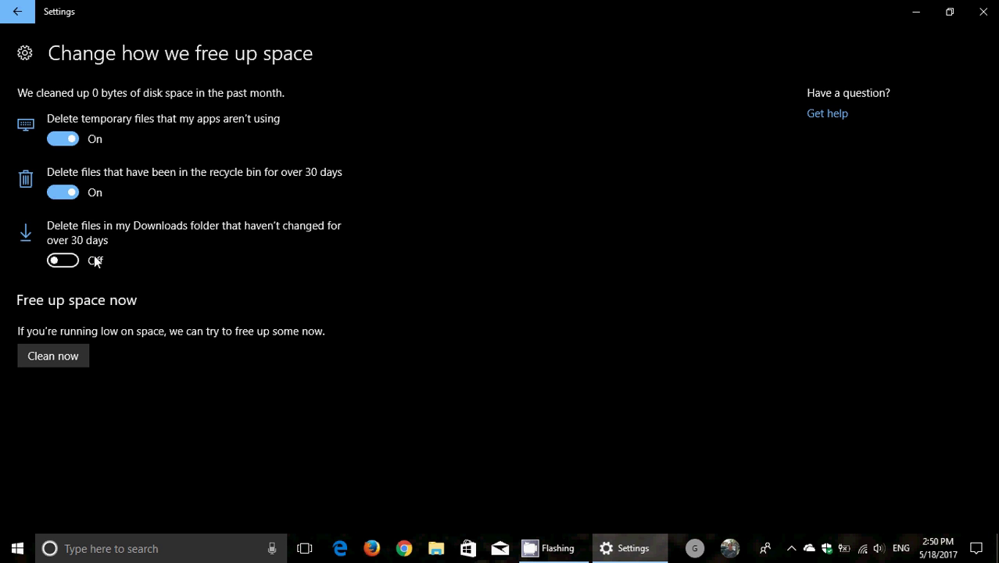
pyautogui.click(11, 10)
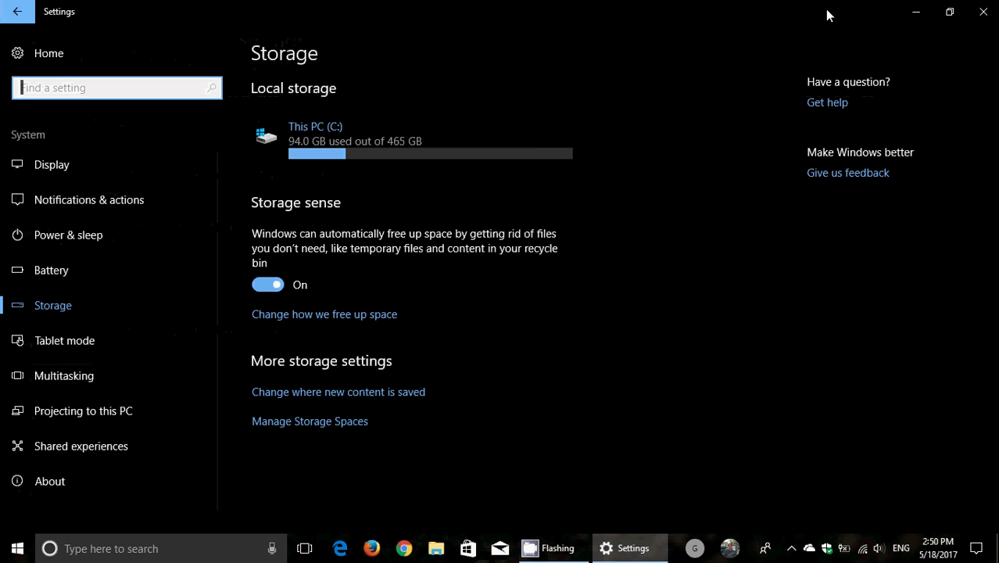
pyautogui.click(983, 11)
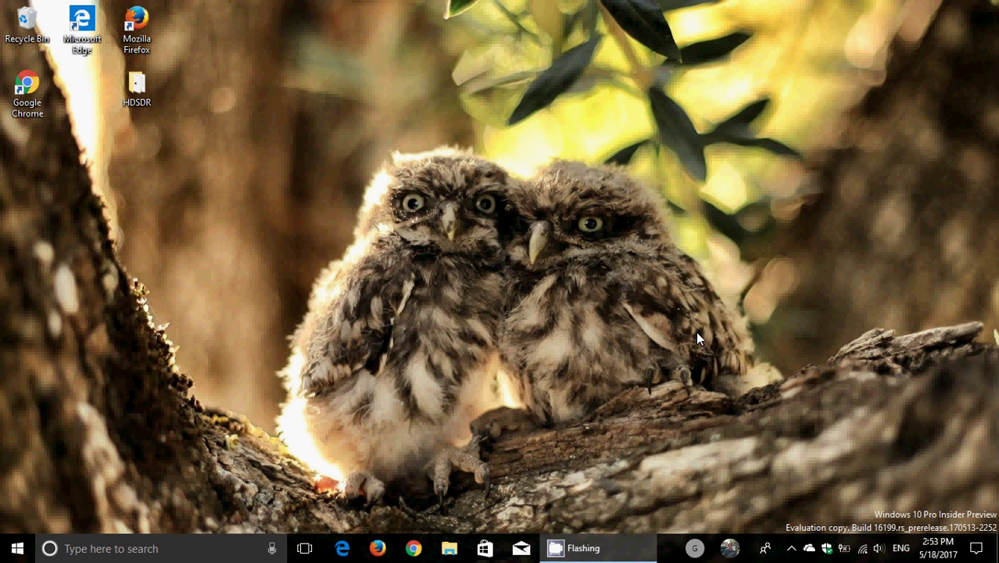
# - View the notifications and quick actions in the Action Center, and close it
pyautogui.click(977, 550)
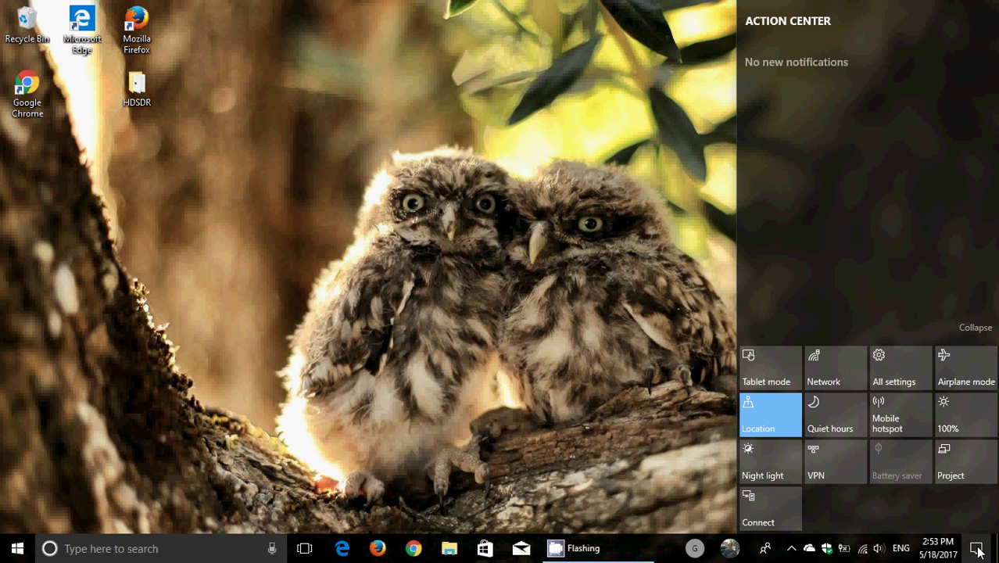
pyautogui.click(577, 377)
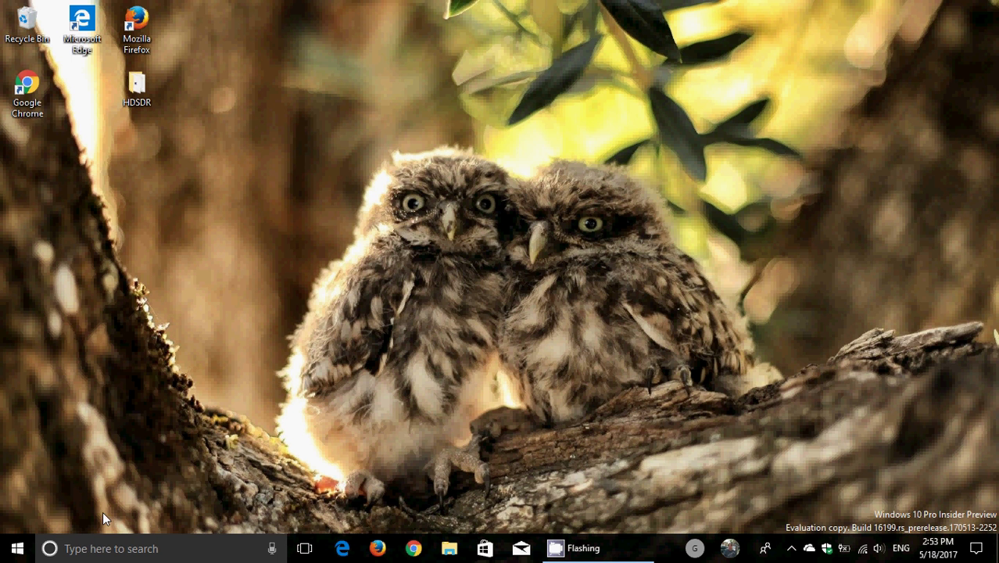
# - View the additional options of the Netflix tile inside its Start menu tile folder, and close the Start menu
pyautogui.click(17, 548)
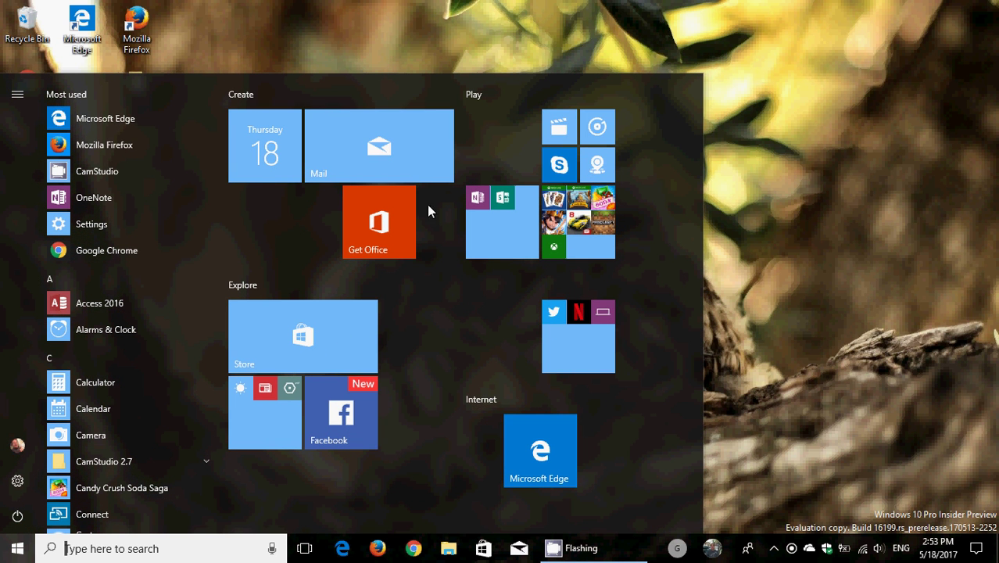
pyautogui.click(586, 361)
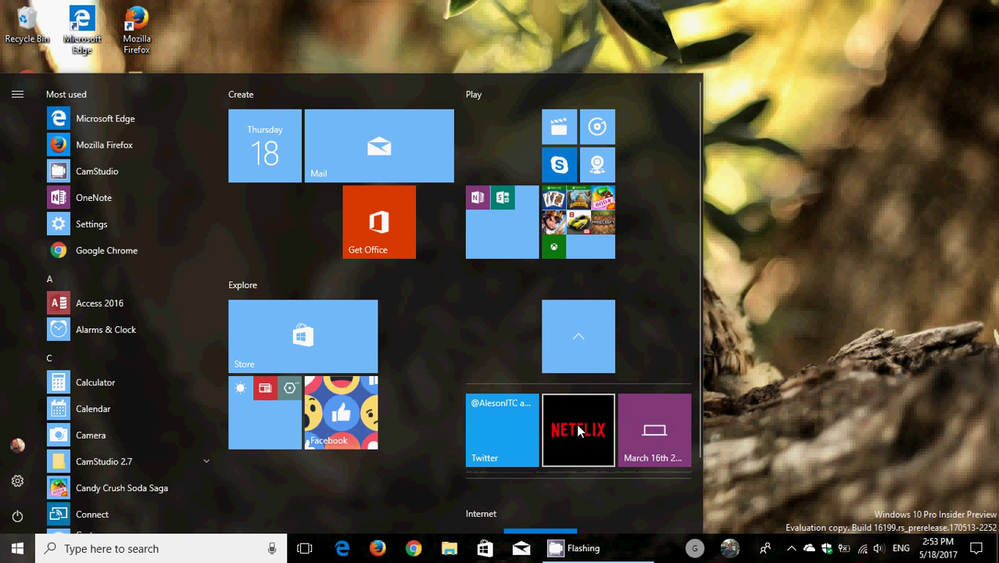
pyautogui.rightClick(578, 430)
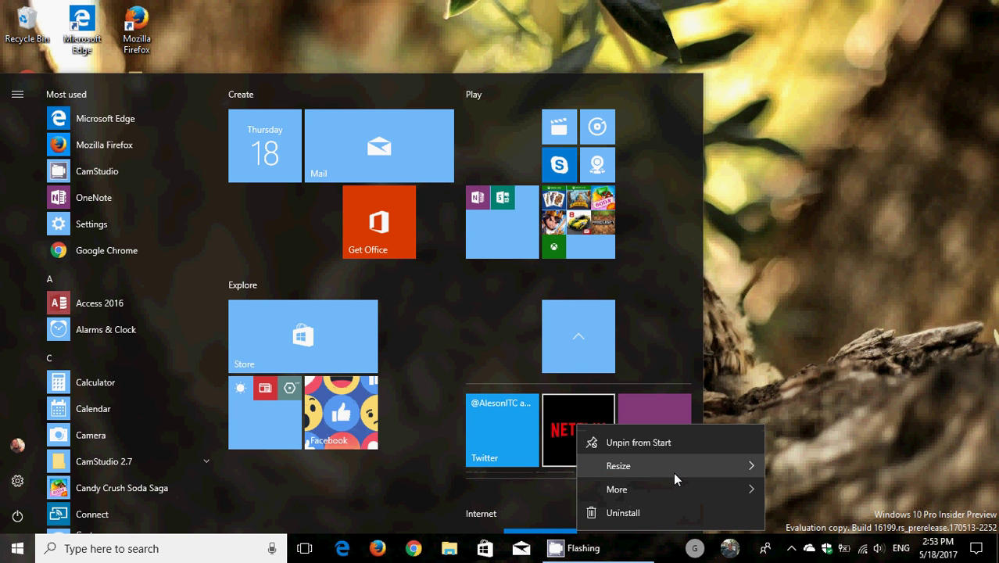
pyautogui.moveTo(684, 487)
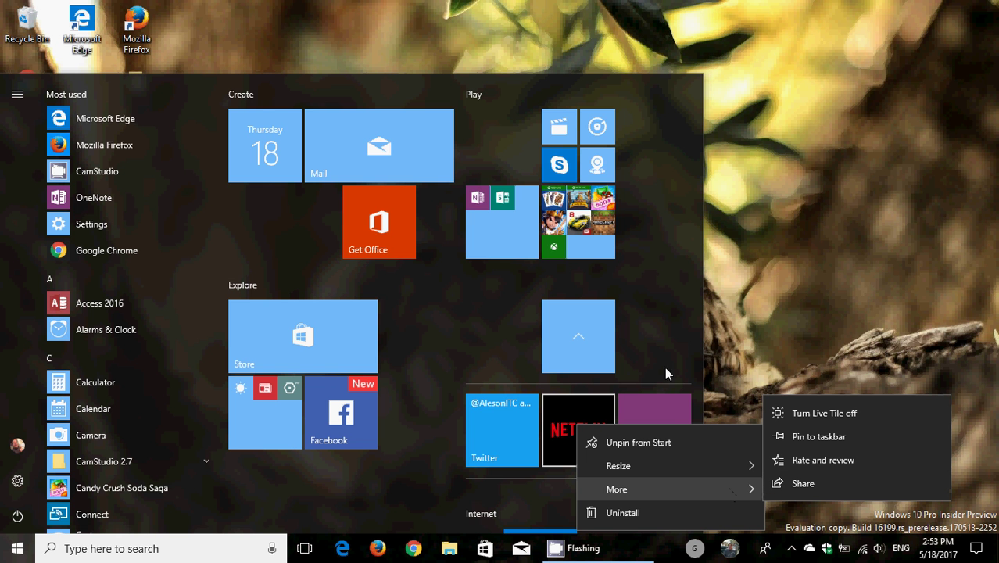
pyautogui.click(786, 112)
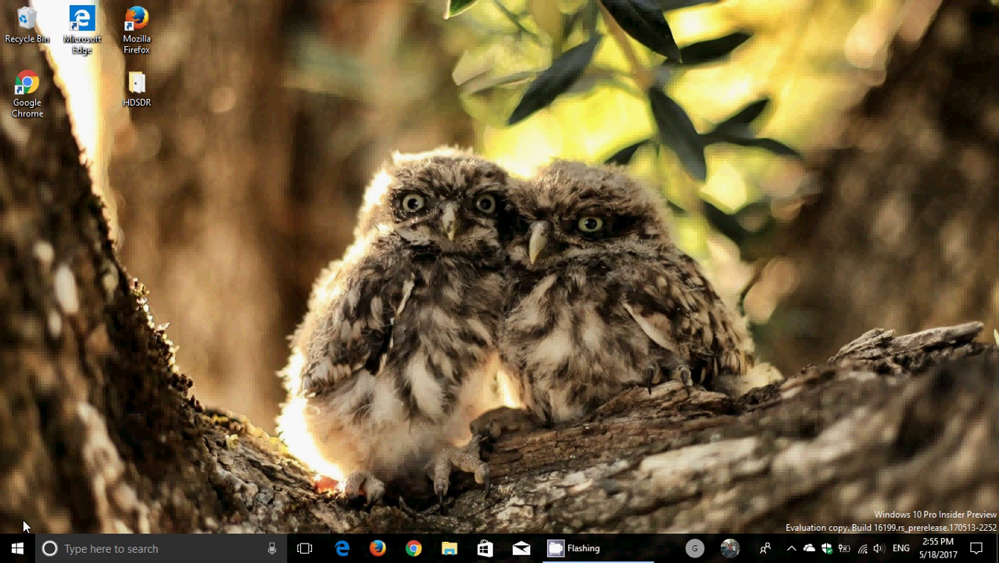
# - Bring up CamStudio from the hidden tray icons and stop the screen recording
pyautogui.click(791, 548)
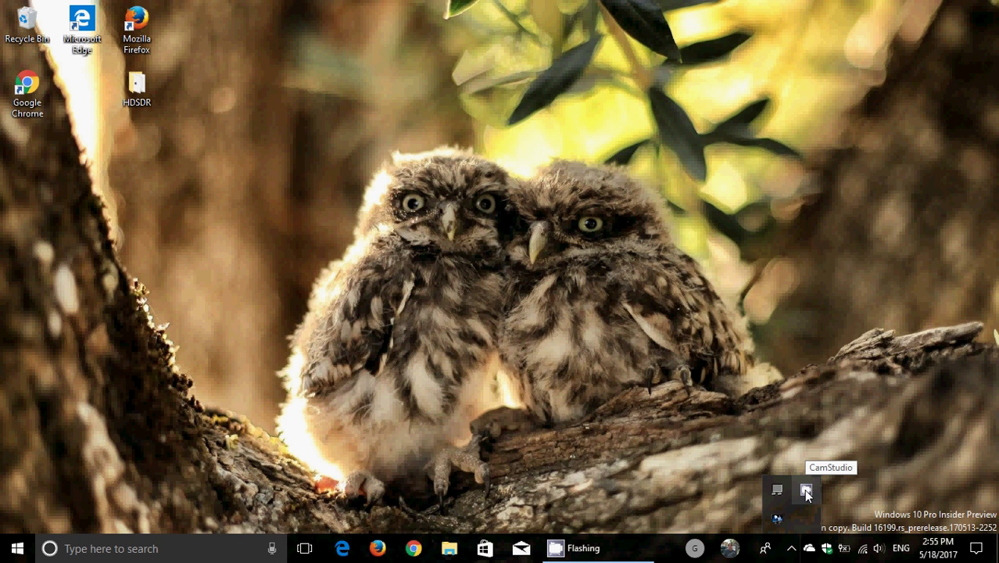
pyautogui.click(806, 491)
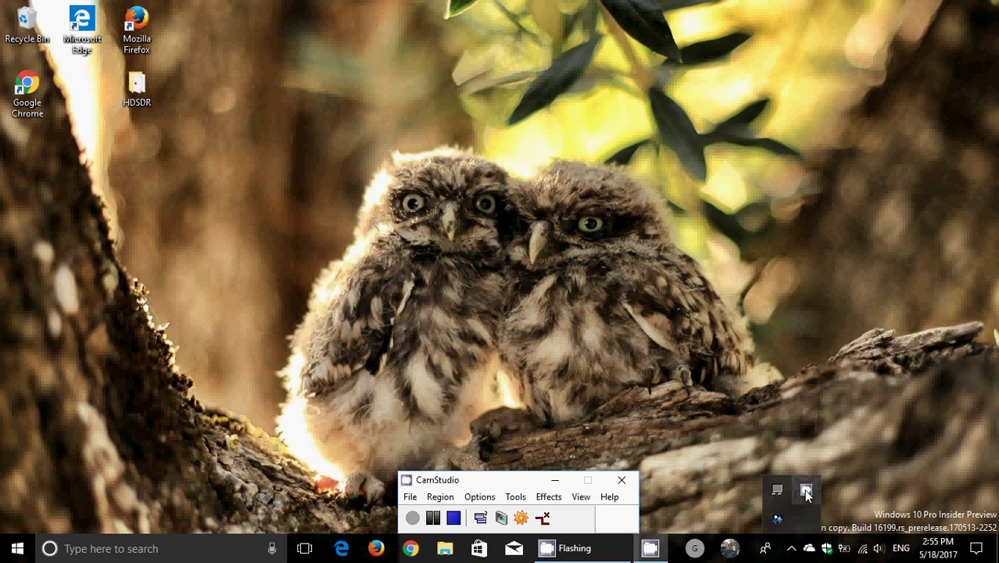
pyautogui.click(455, 519)
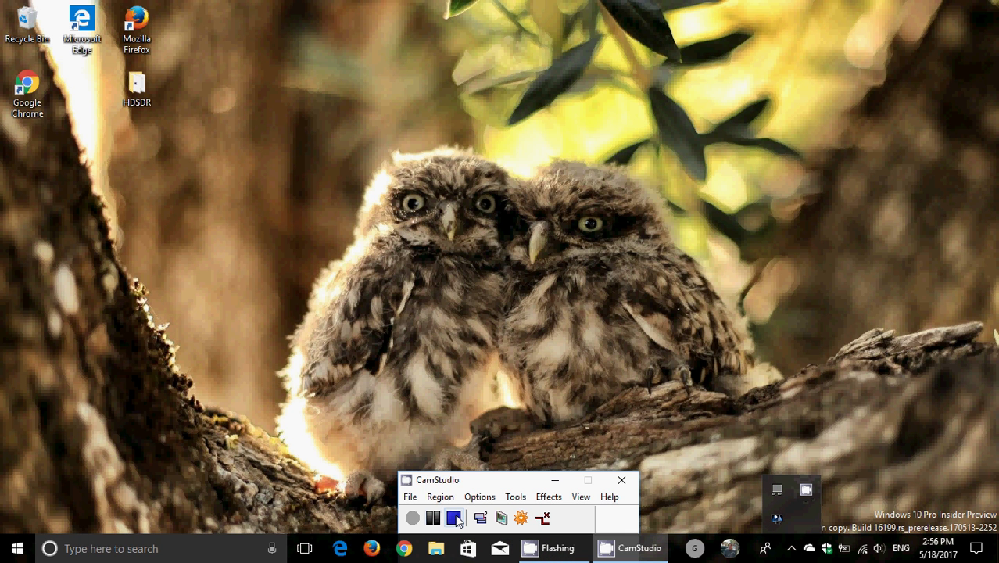